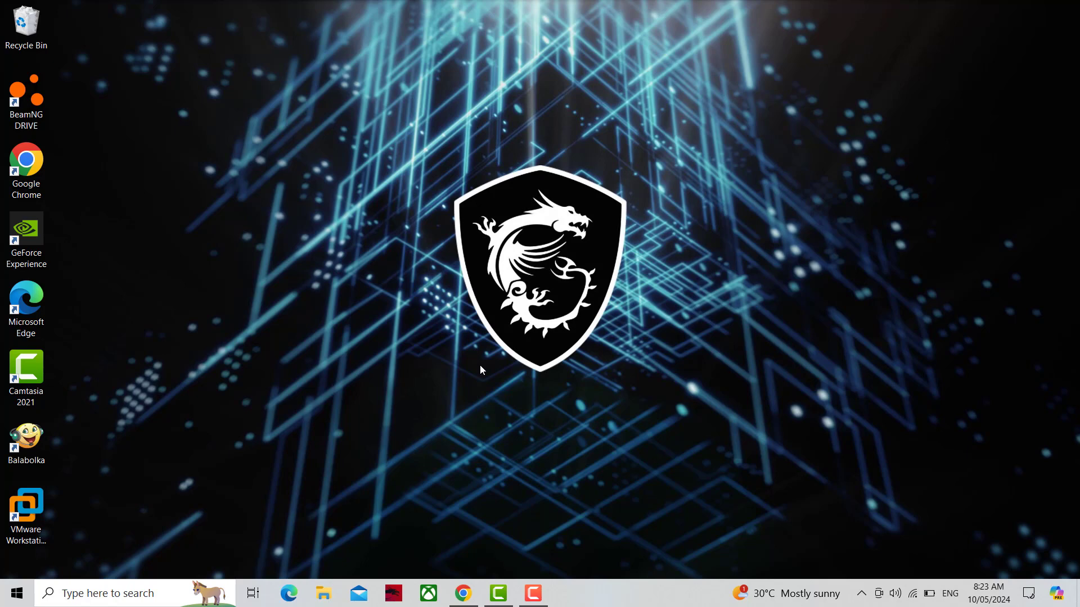
Step: Search Windows for "services" and open the Services console
click(102, 601)
text(ser)
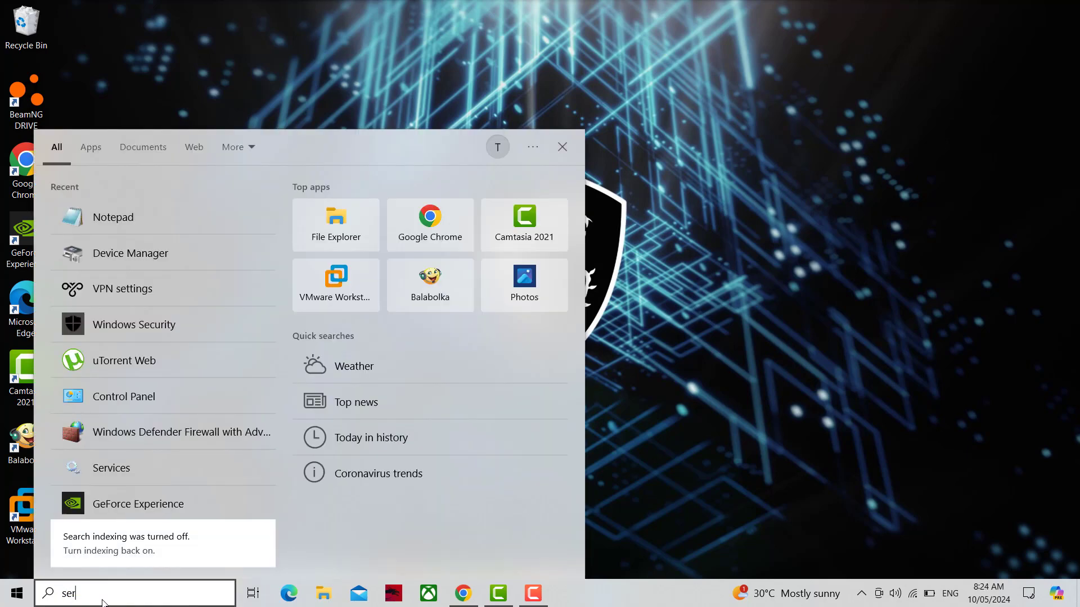
text(vices)
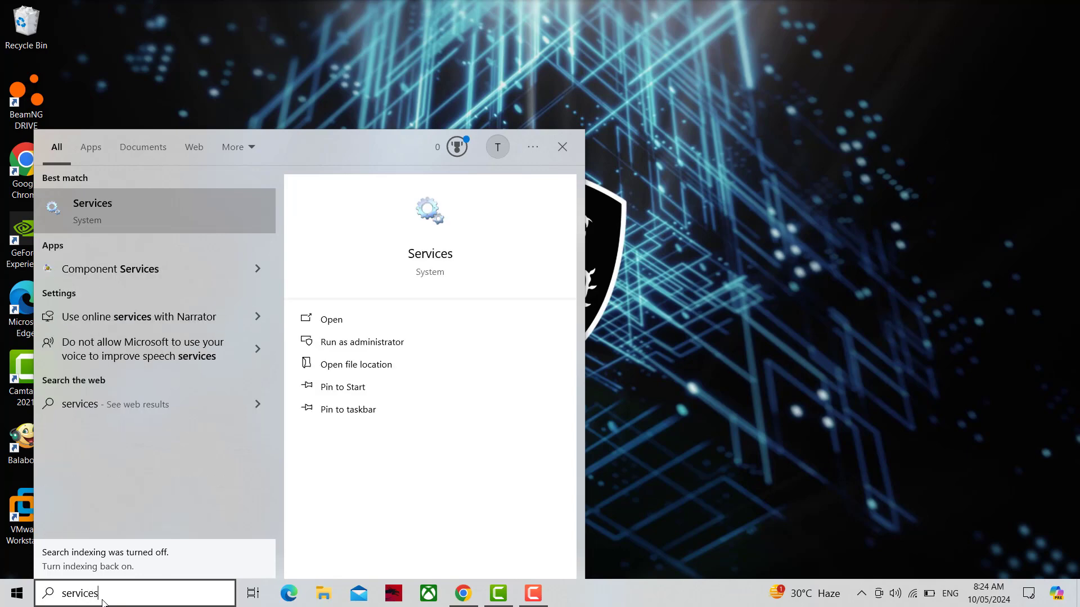
click(88, 199)
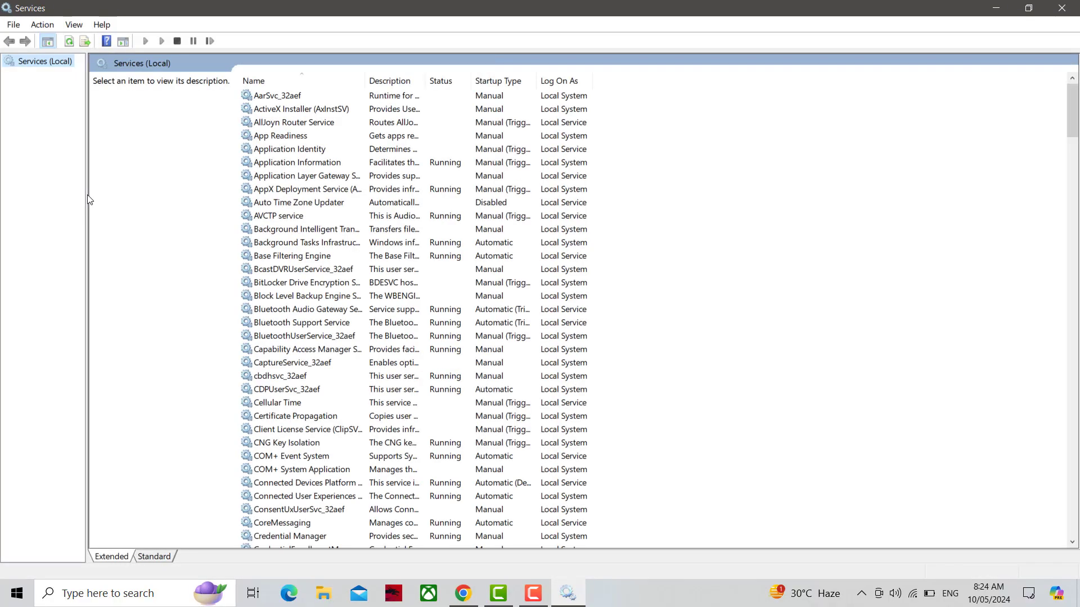
Step: Locate the NVIDIA Display Container LS service in the list and open its properties
scroll(271, 274, down, 20)
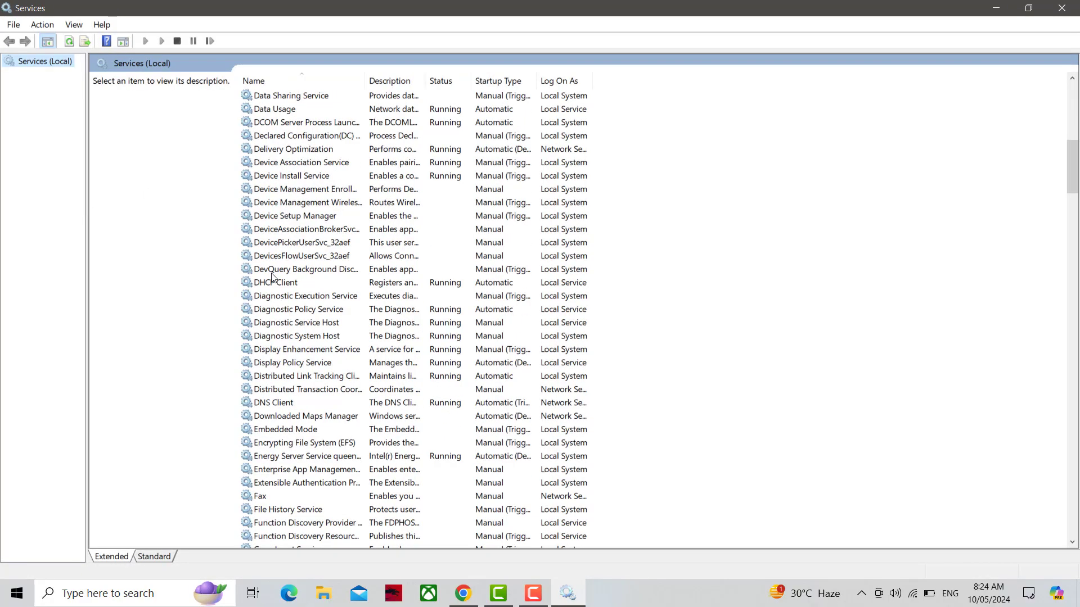
scroll(272, 282, down, 20)
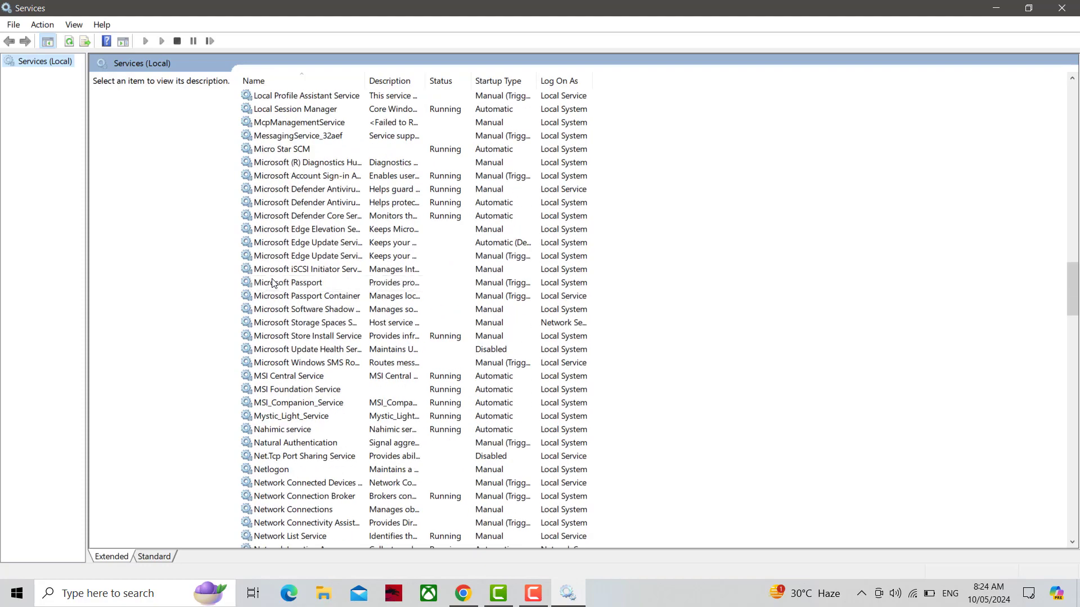
scroll(272, 282, down, 2)
scroll(273, 282, down, 3)
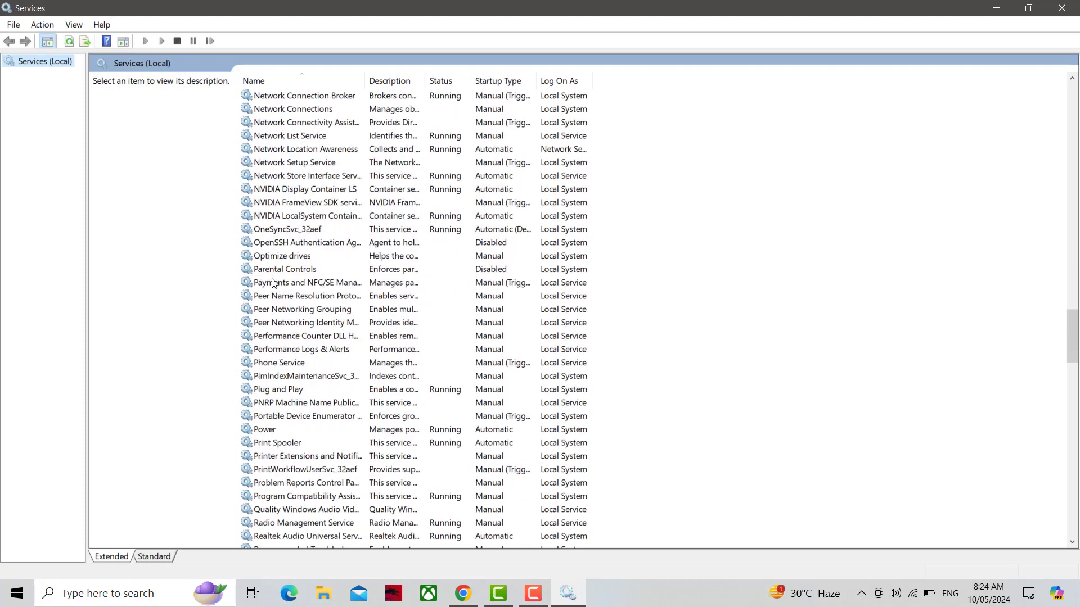
scroll(273, 283, up, 3)
scroll(273, 282, up, 3)
scroll(273, 282, down, 1)
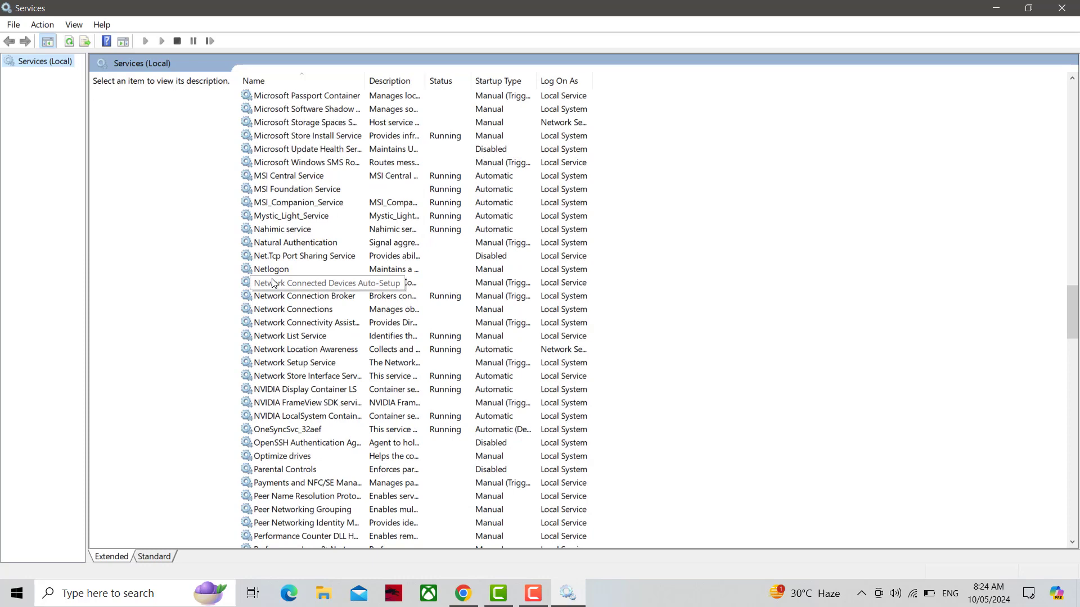
scroll(273, 282, down, 2)
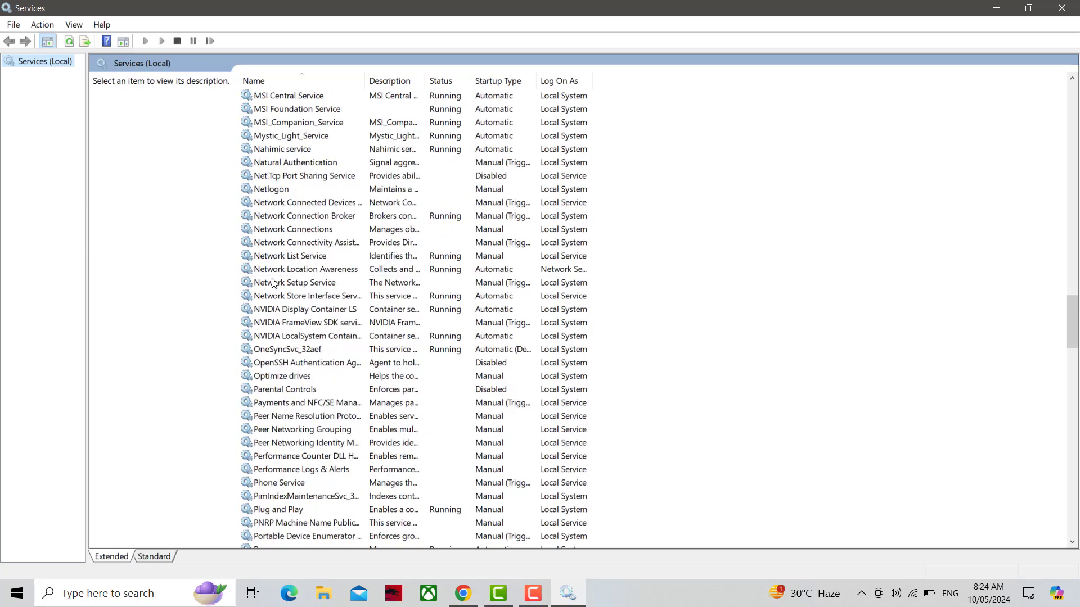
click(281, 311)
right_click(285, 311)
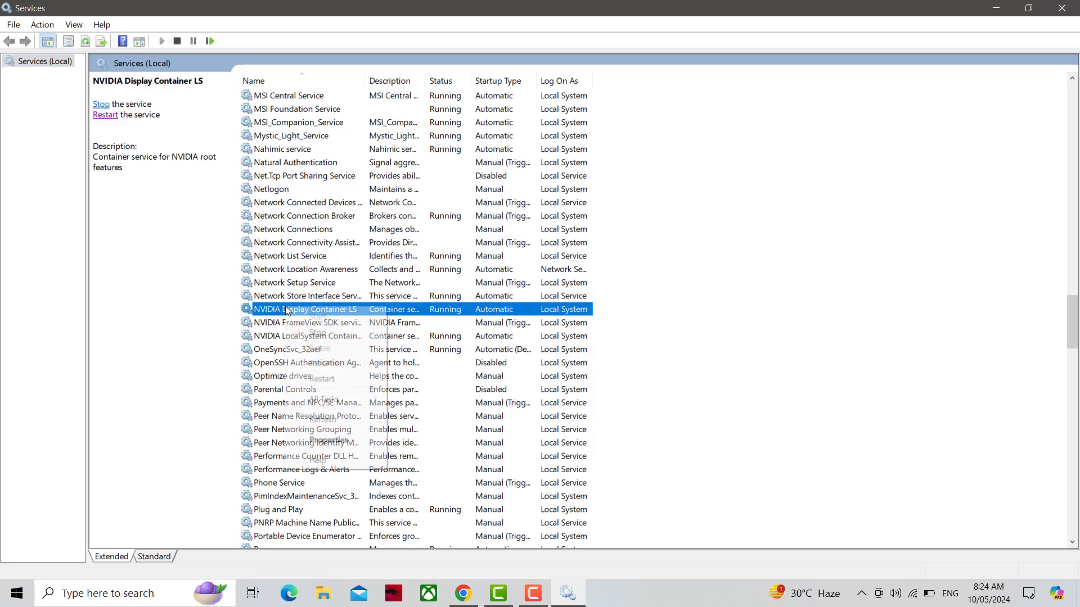
click(332, 441)
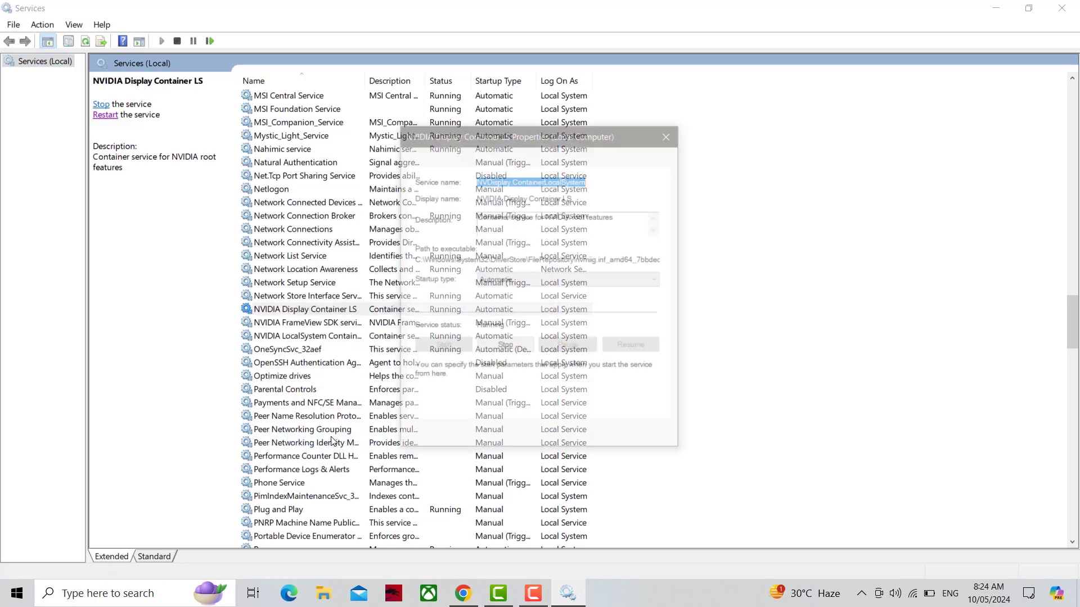
Step: Set the startup type of NVIDIA Display Container LS to Automatic, apply it, and restart the service
click(489, 280)
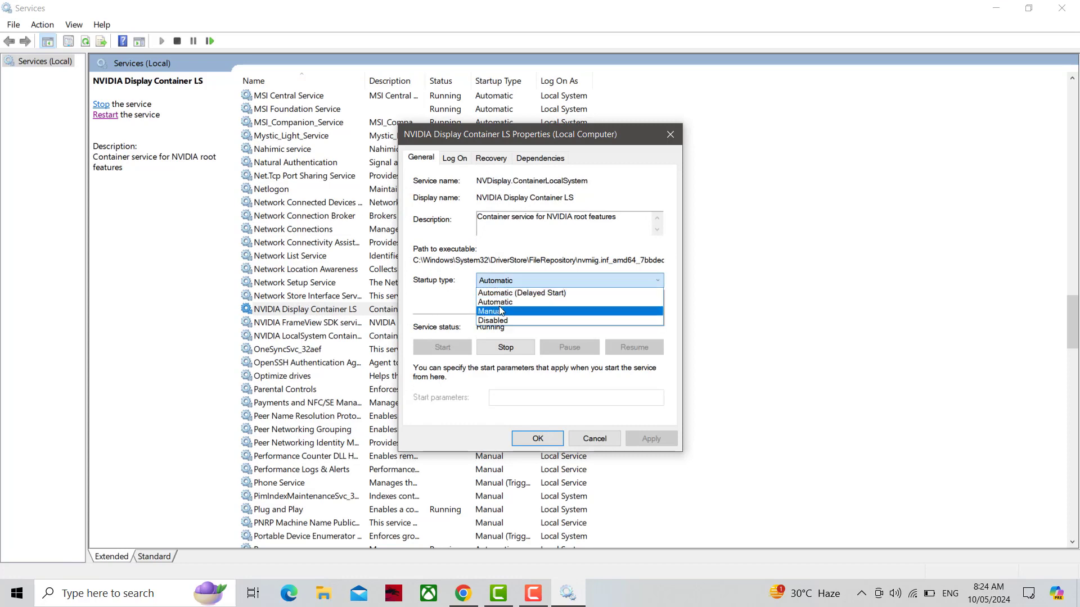
click(496, 302)
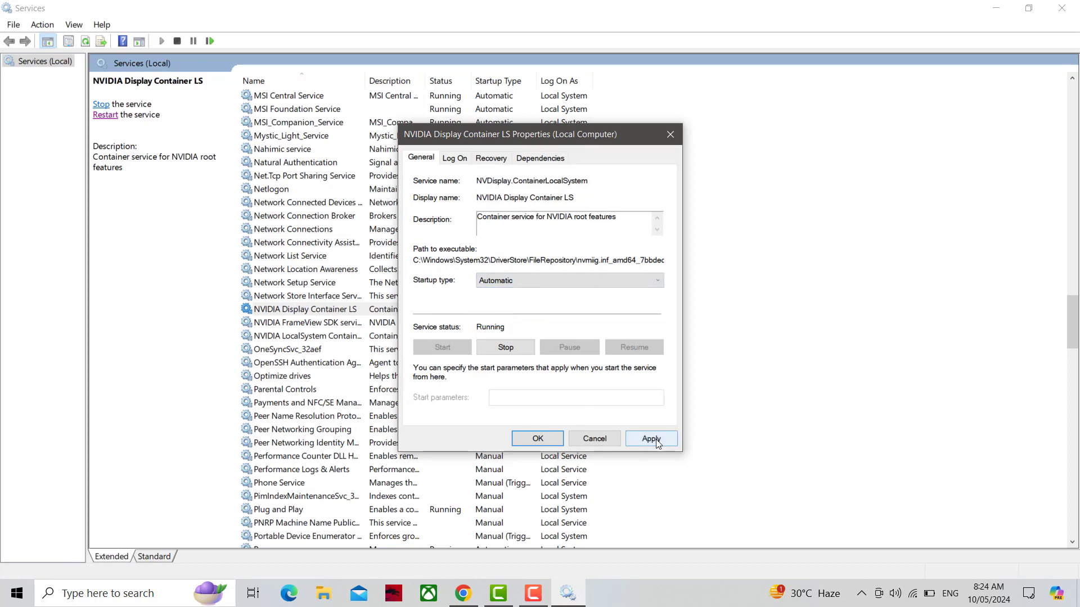
click(652, 438)
click(543, 440)
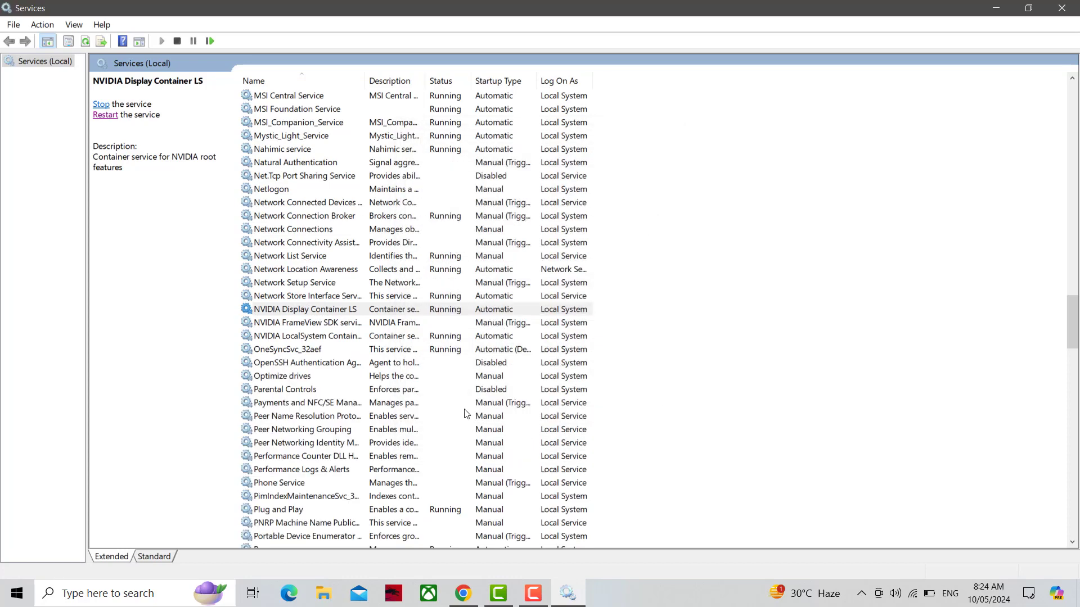
right_click(345, 309)
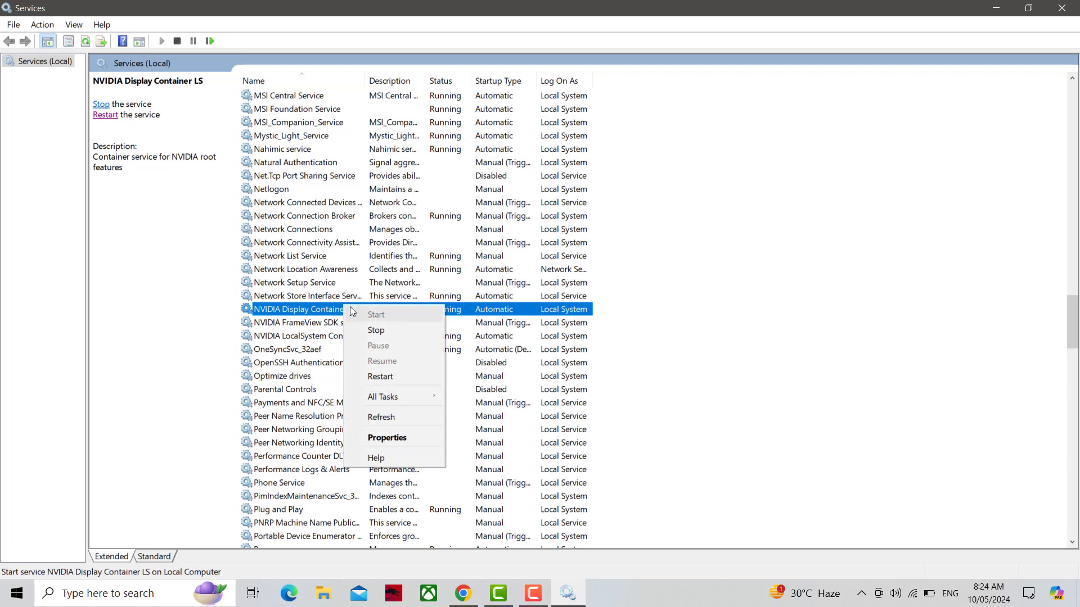
click(397, 377)
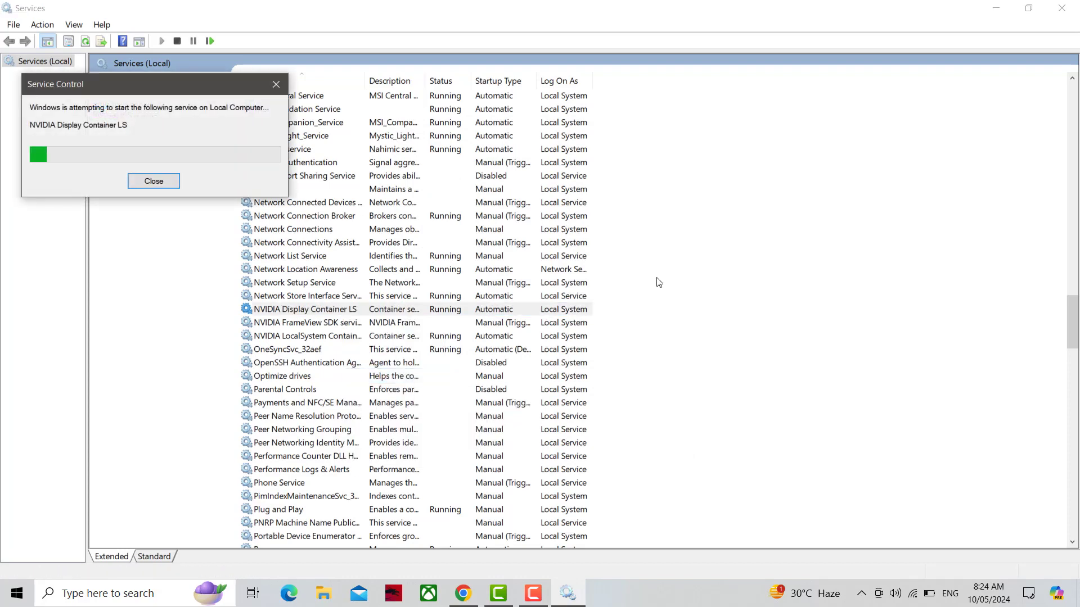
Step: Set the startup type of the NVIDIA LocalSystem Container service to Automatic and accept its properties
click(319, 337)
right_click(319, 337)
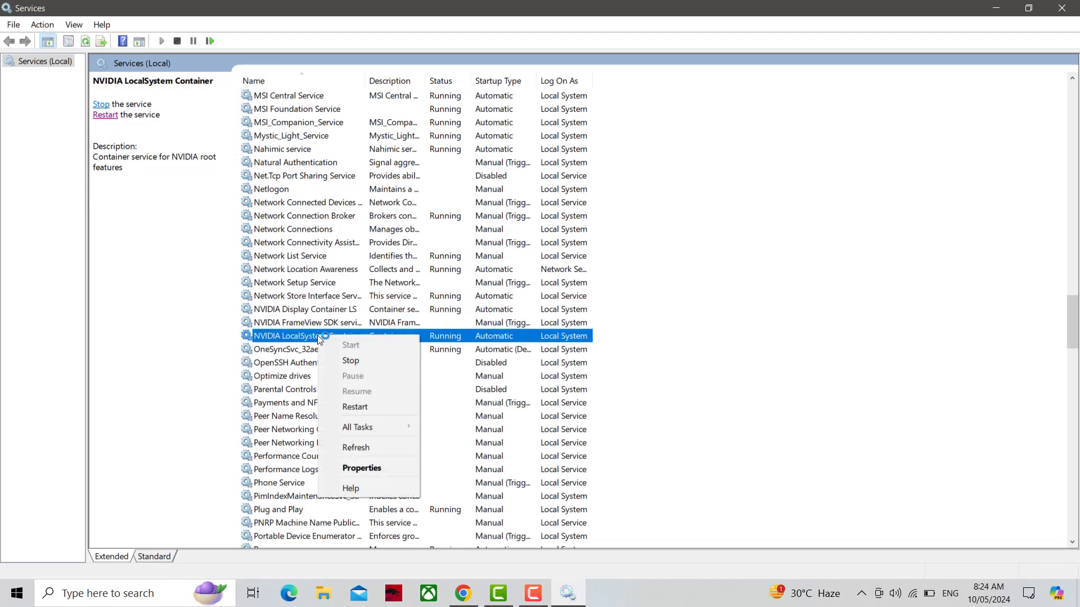
click(383, 463)
click(529, 280)
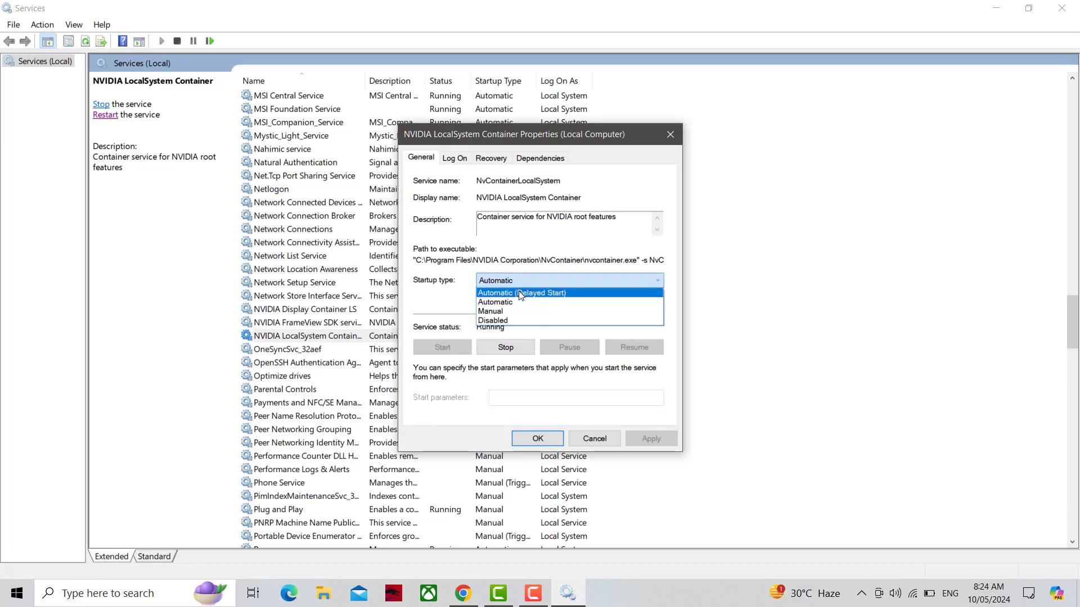
click(529, 288)
click(629, 439)
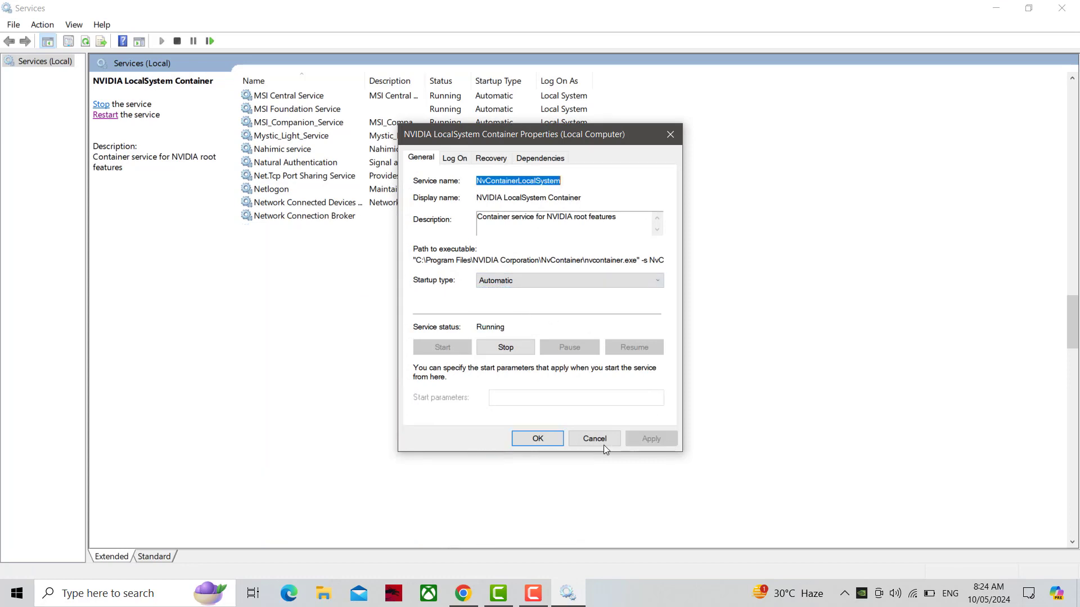
click(538, 438)
Step: Restart the NVIDIA LocalSystem Container service and close the Services console
right_click(360, 335)
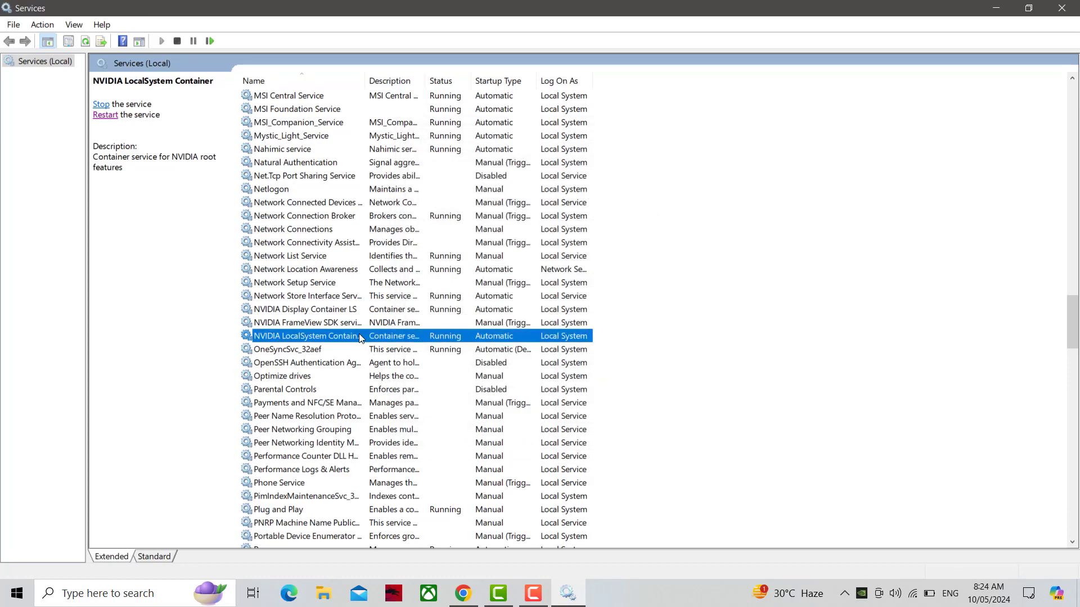
click(404, 410)
click(1062, 8)
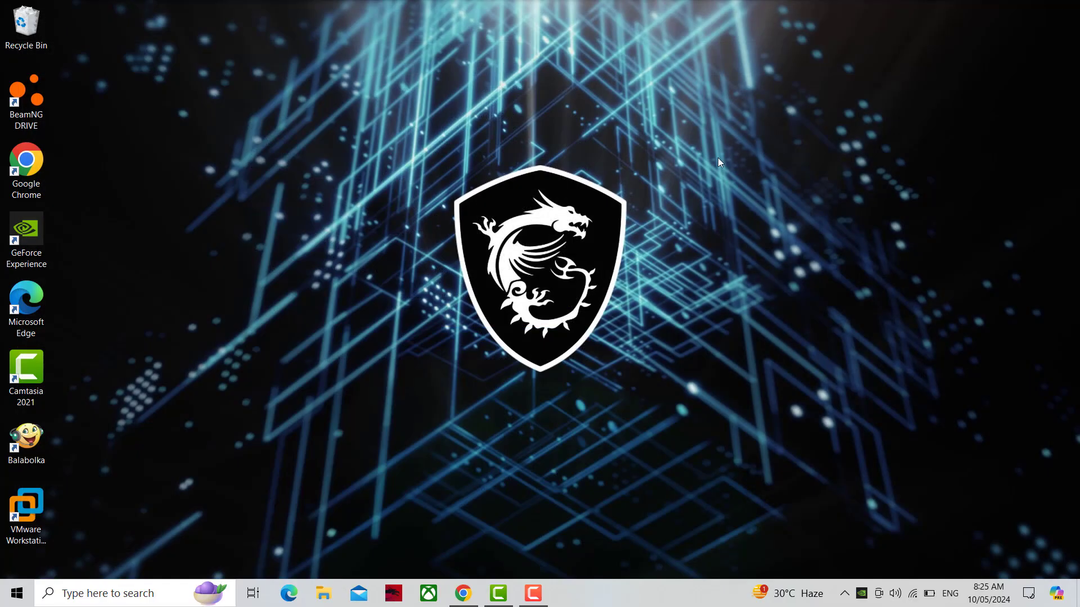
Step: Search Windows for the NVIDIA Control Panel, launch it, and move its window towards the centre of the screen
click(119, 595)
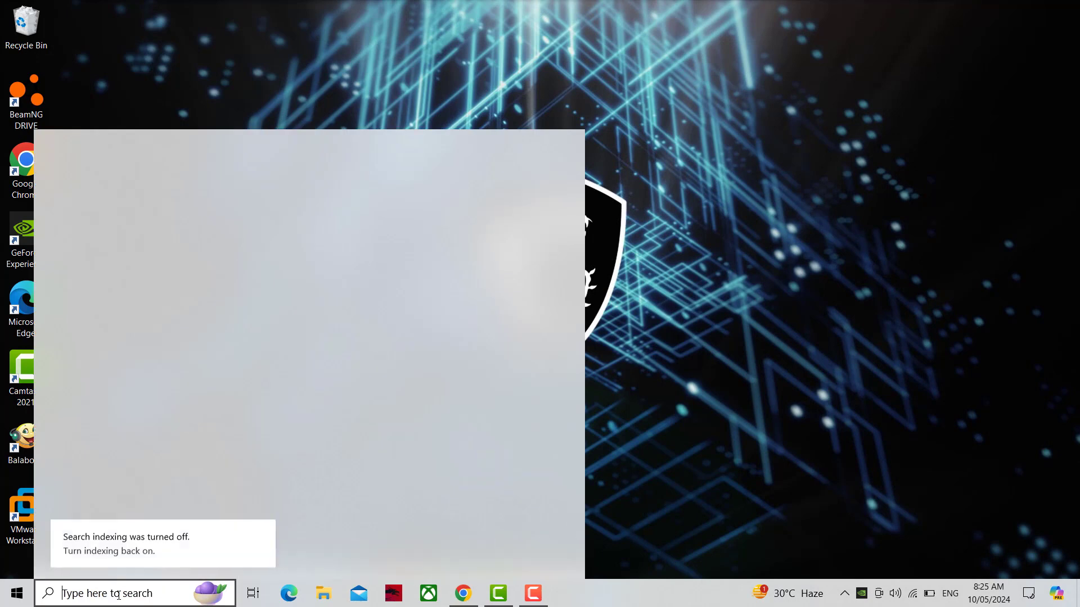
text(nv)
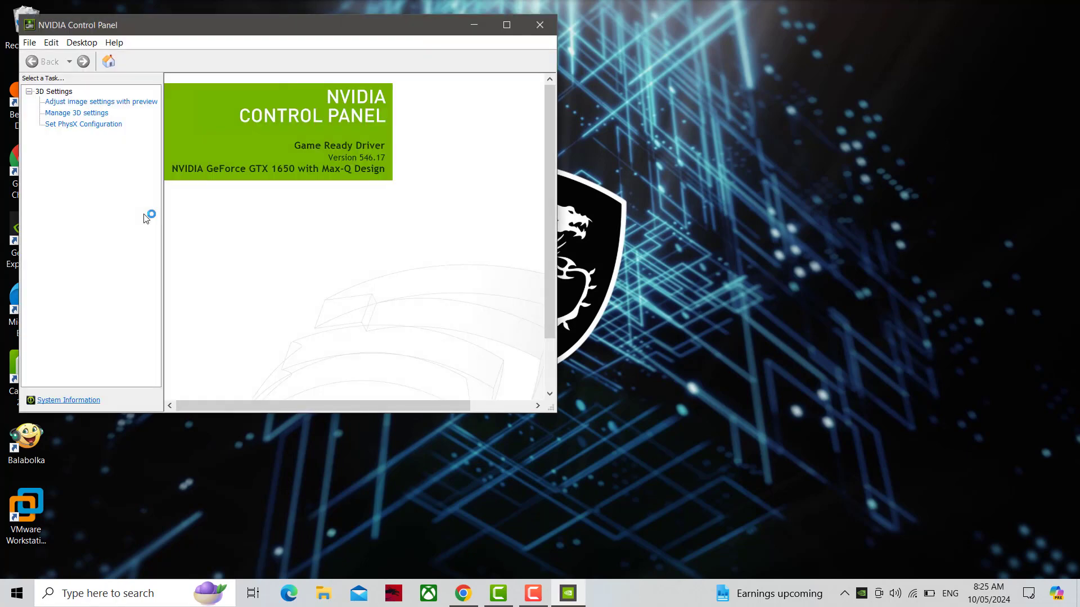
drag(198, 26, 399, 93)
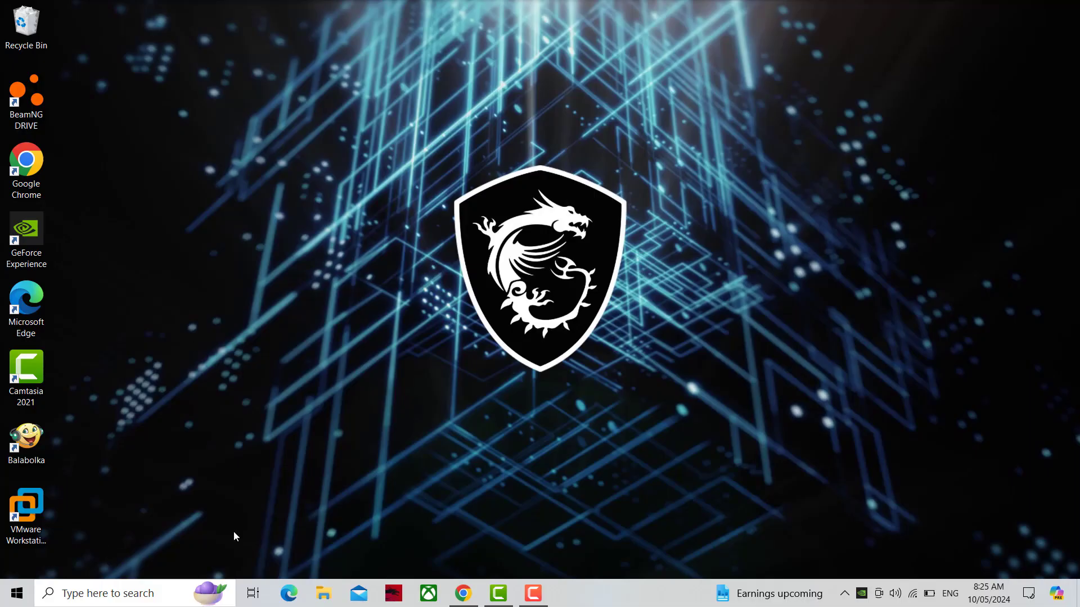
Step: Open Task Manager and move its window towards the upper middle of the desktop
right_click(612, 594)
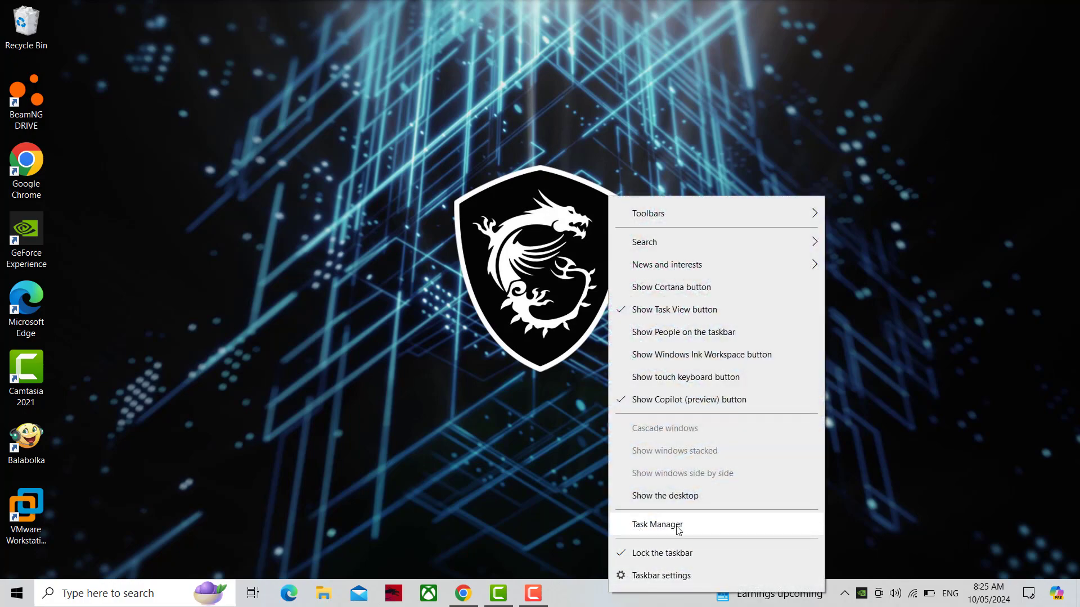
click(661, 530)
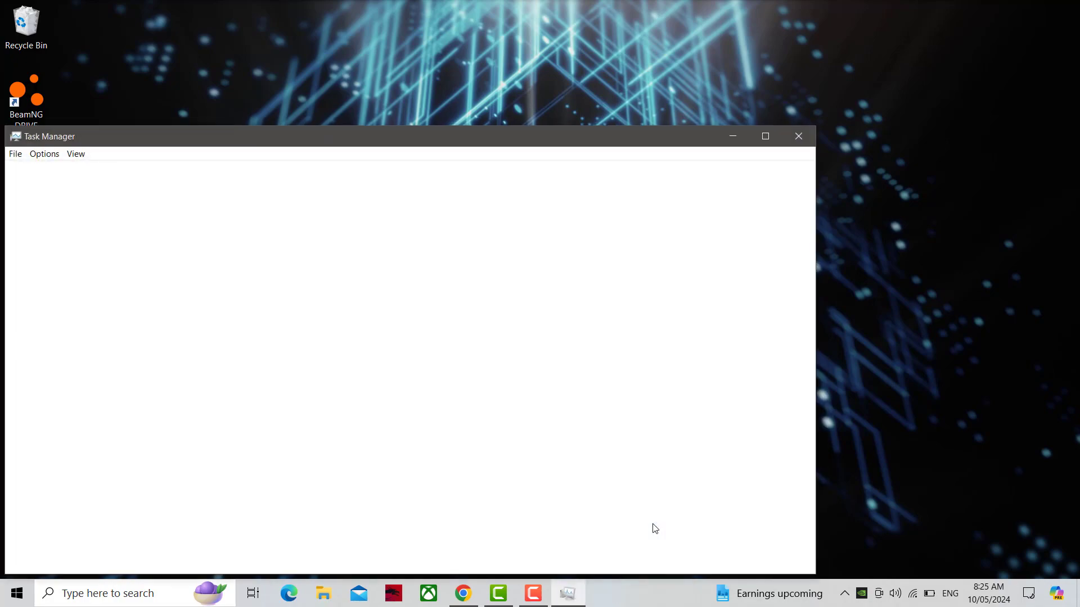
drag(320, 144, 430, 68)
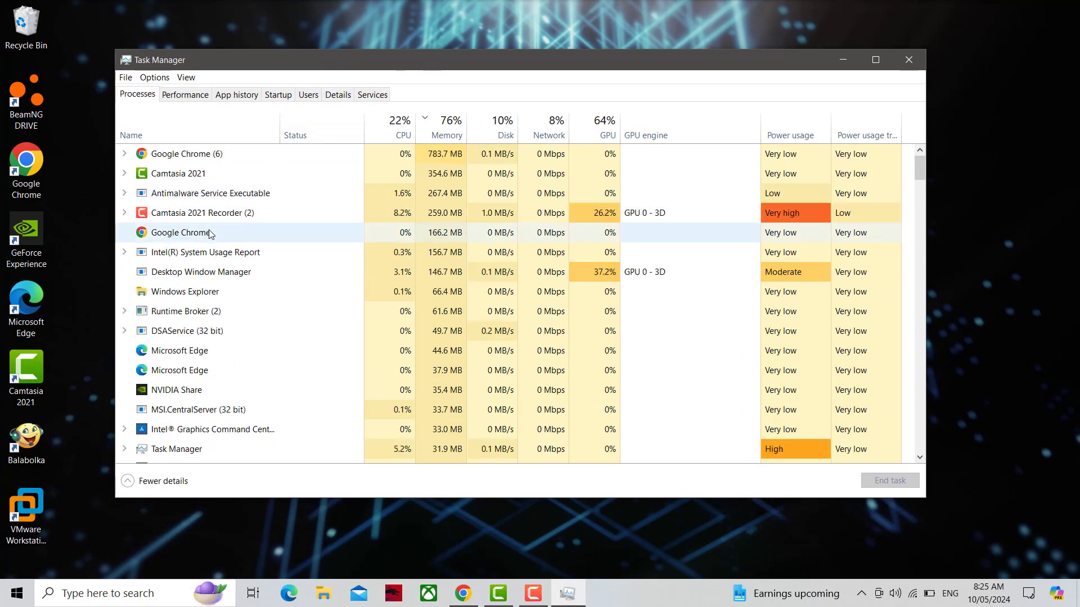
Step: End the NVIDIA Container processes in Task Manager one after another and close Task Manager
scroll(211, 235, down, 2)
scroll(211, 235, down, 3)
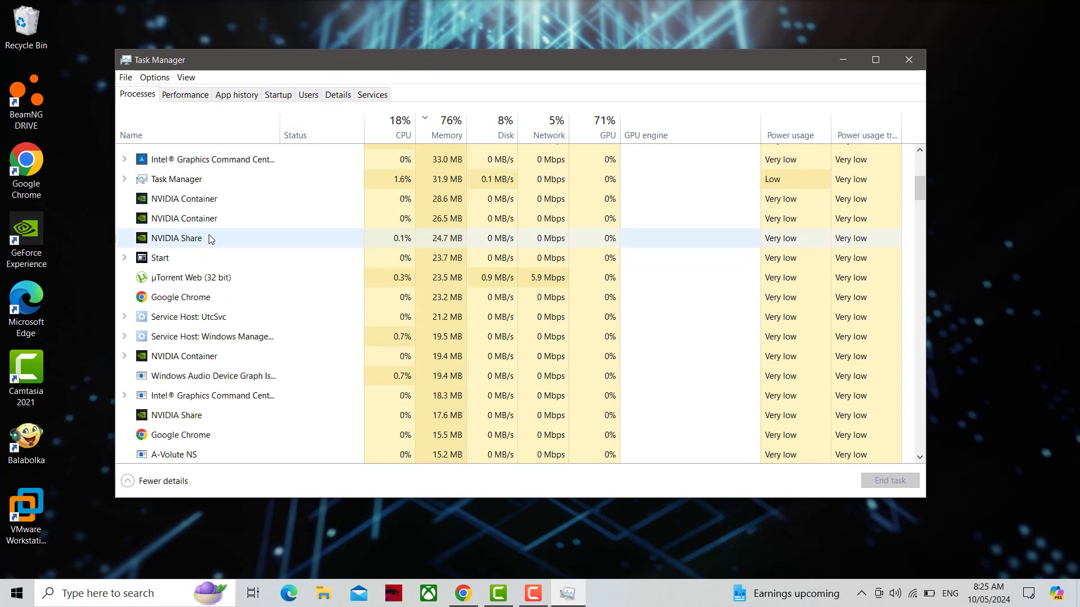
click(211, 236)
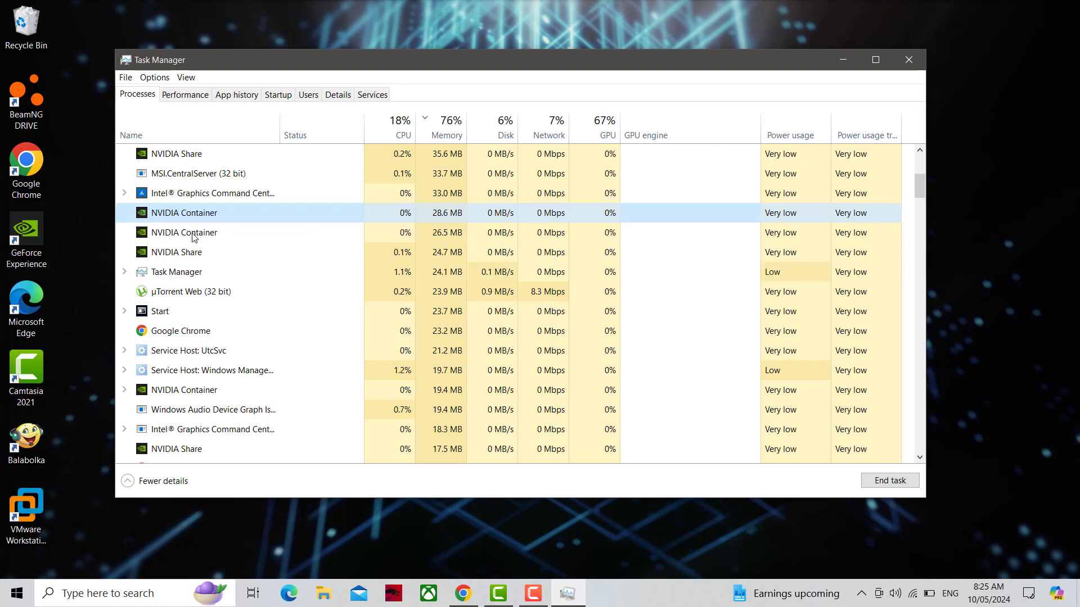
right_click(193, 232)
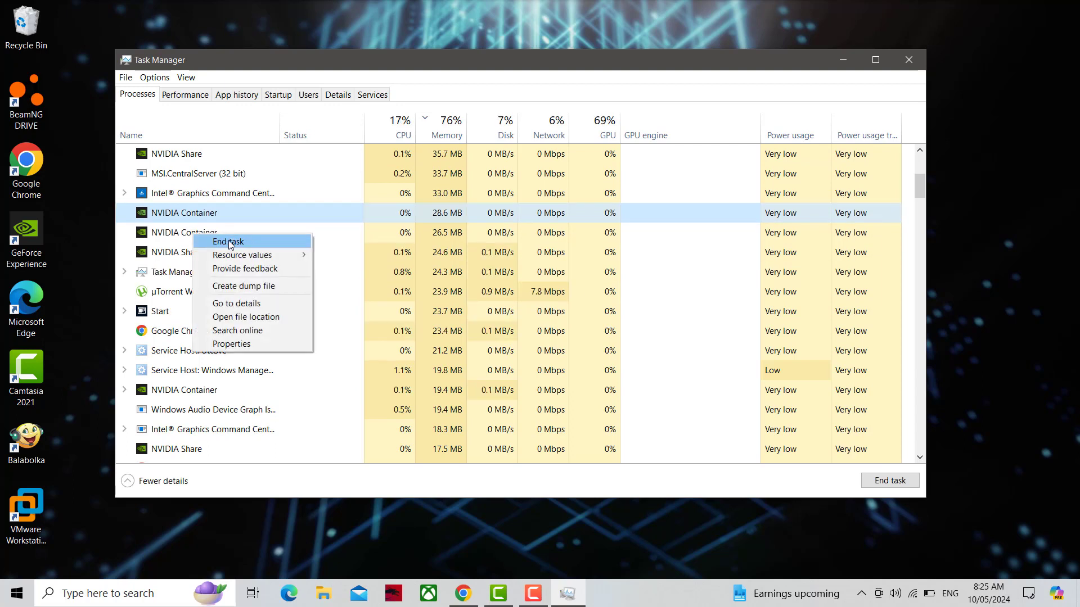
click(227, 242)
right_click(210, 231)
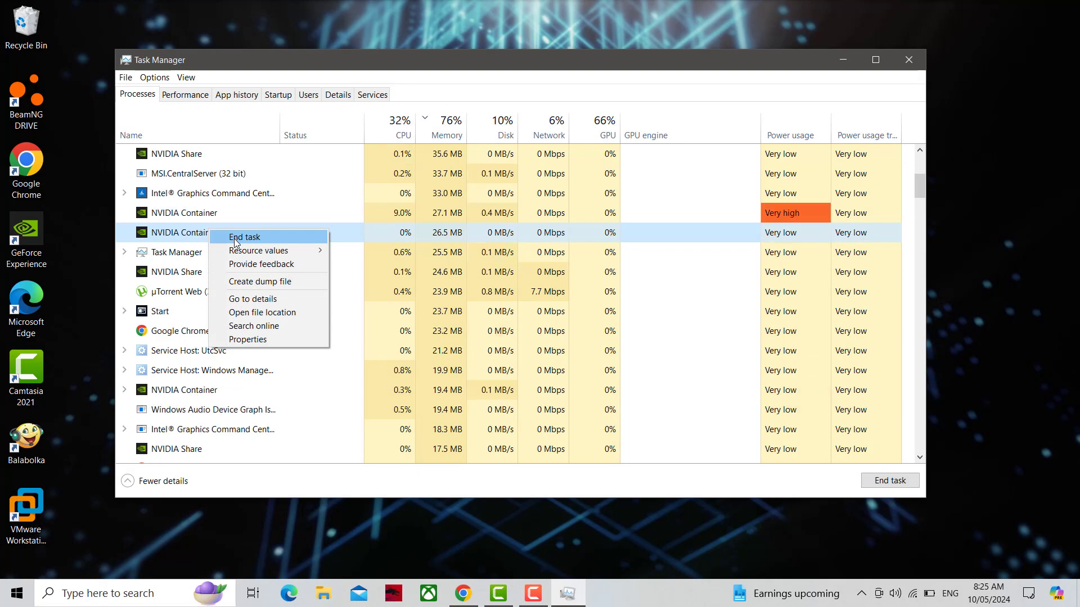
click(235, 242)
right_click(235, 223)
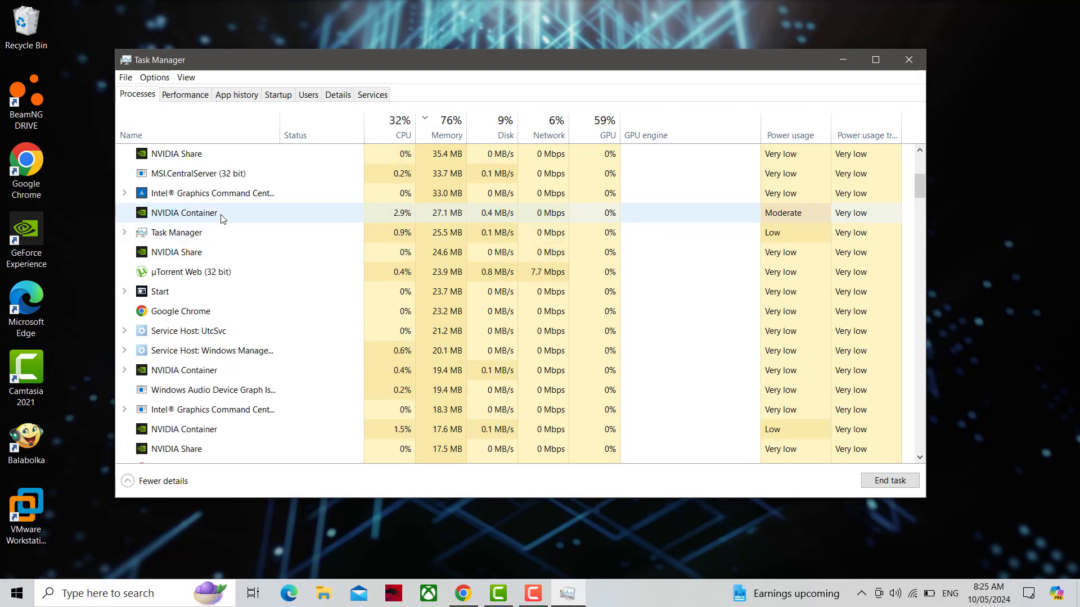
click(236, 223)
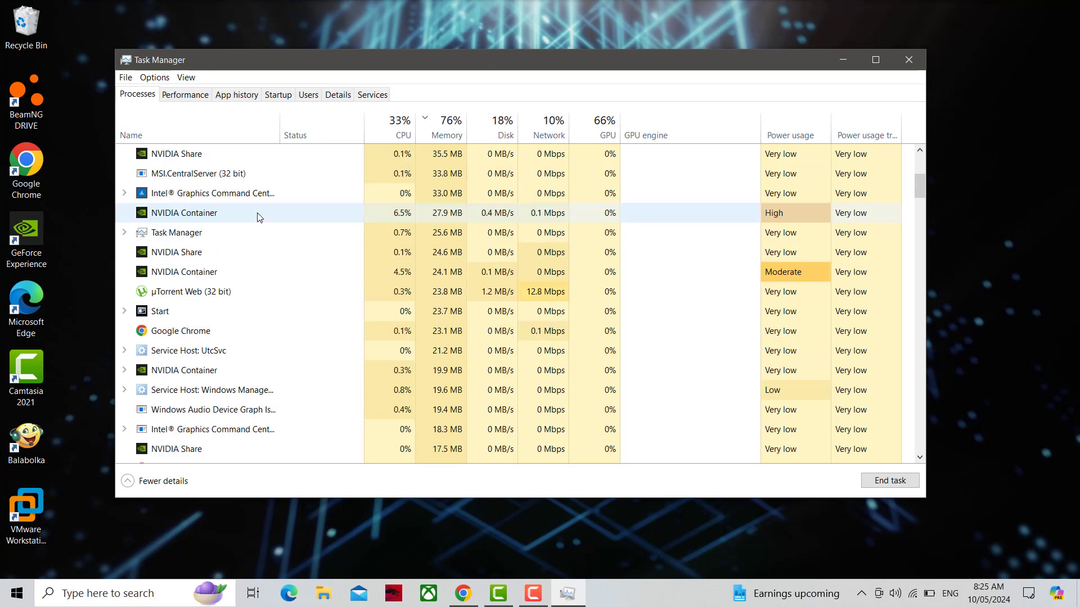
click(915, 59)
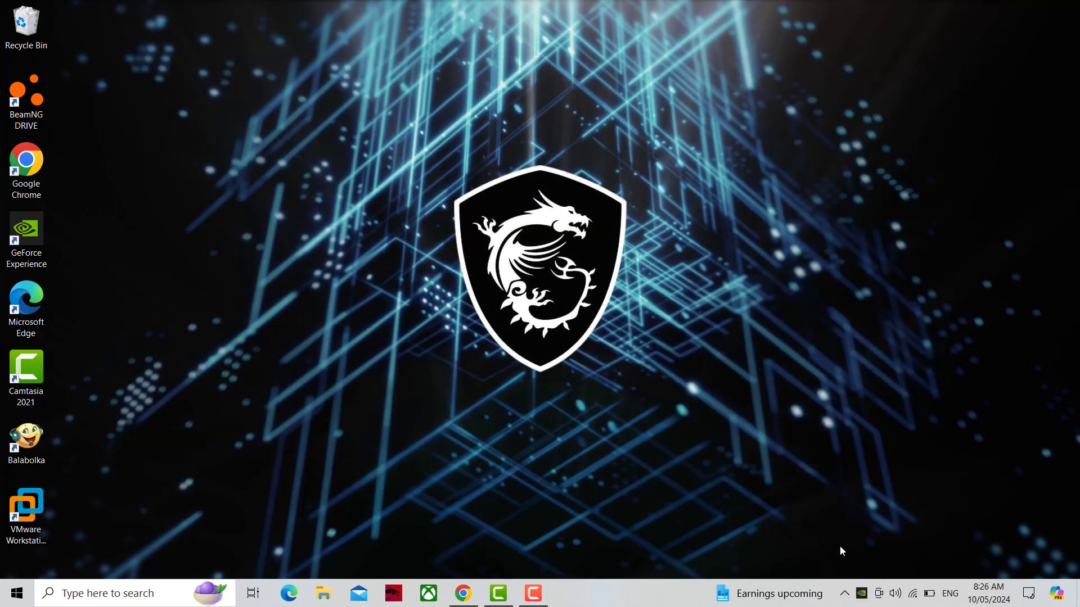
Step: Open the NVIDIA Control Panel from NVIDIA Settings among the hidden notification area programs
click(846, 595)
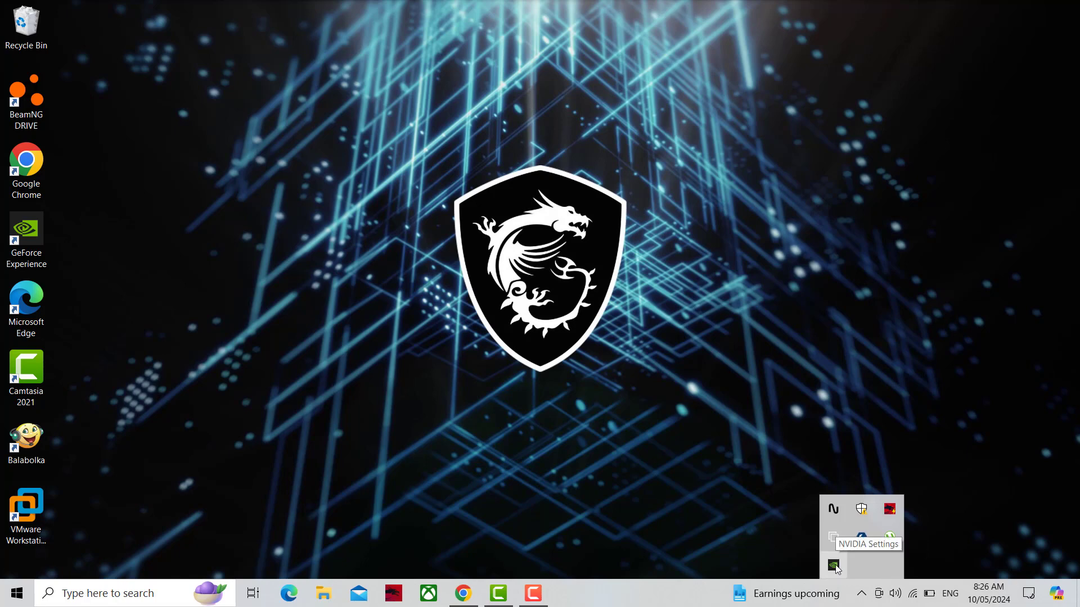
click(705, 467)
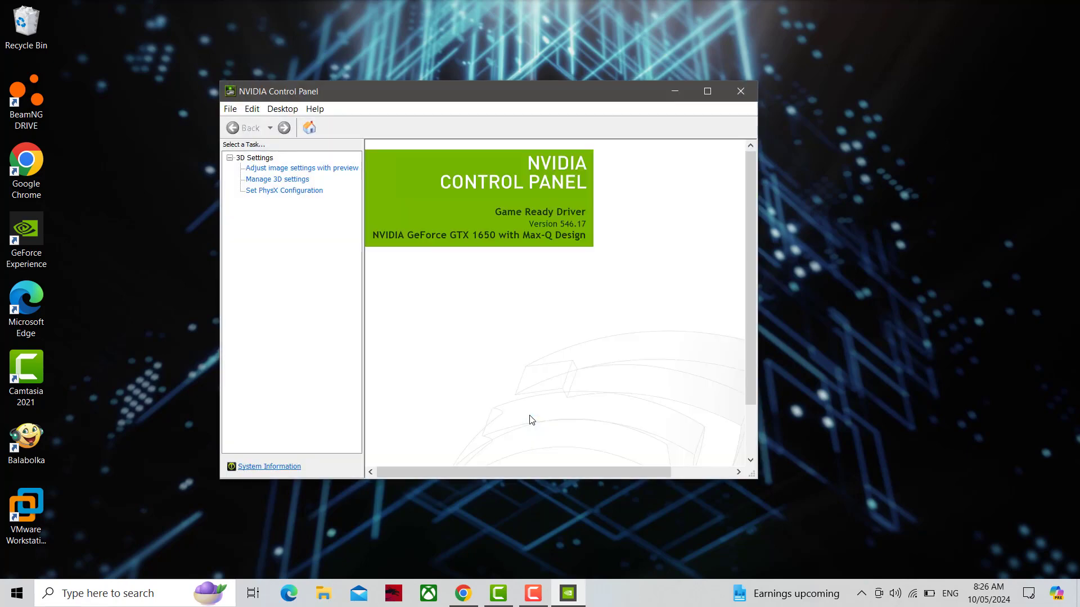
Step: Close the NVIDIA Control Panel, search Windows for "geforce" and launch the GeForce Experience app
click(740, 92)
click(111, 584)
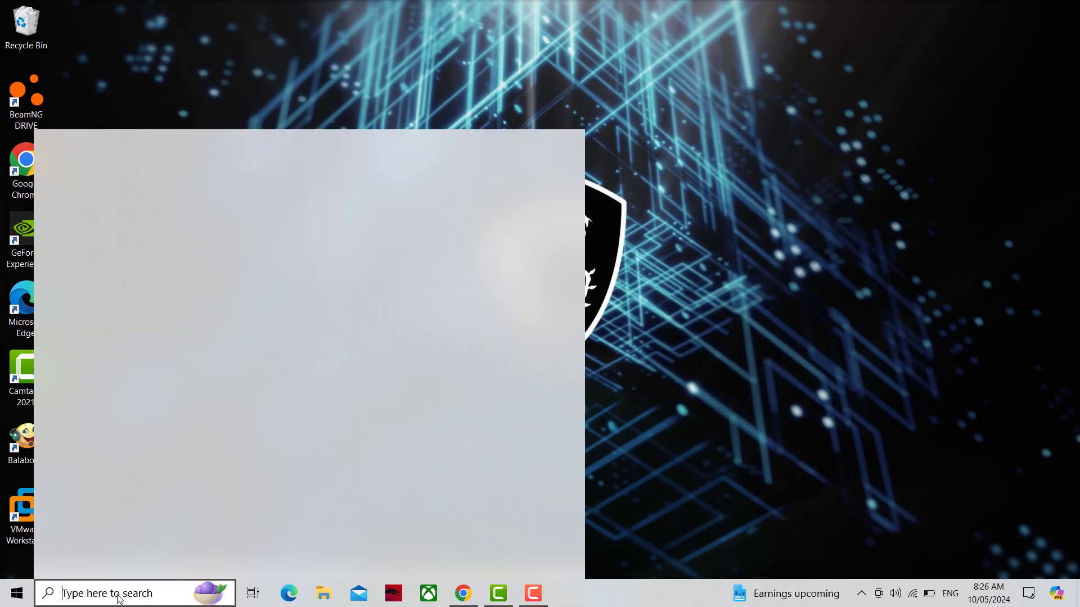
text(gef)
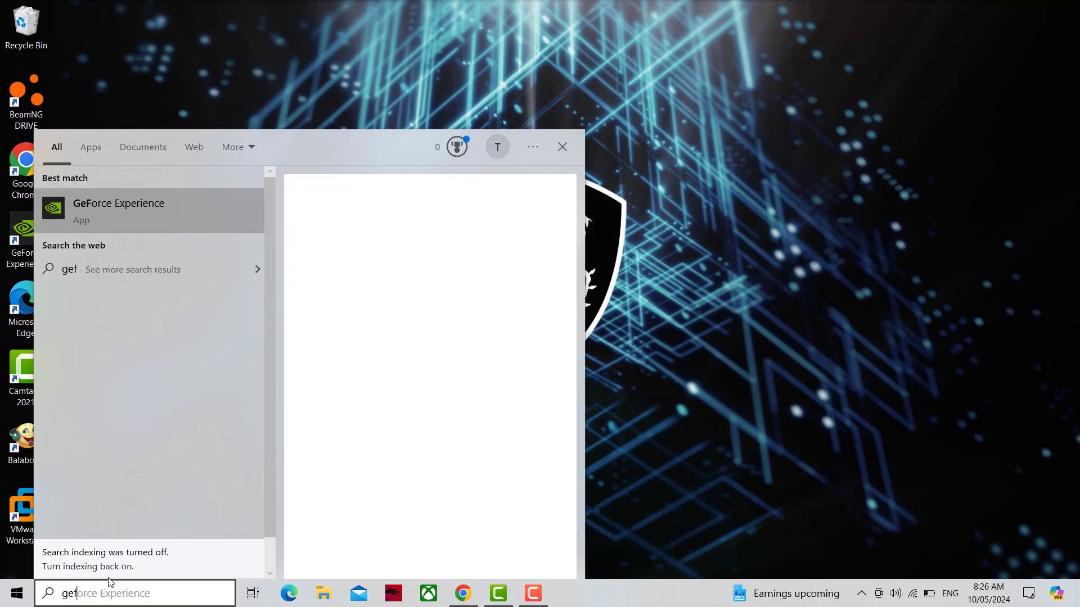
text(orce)
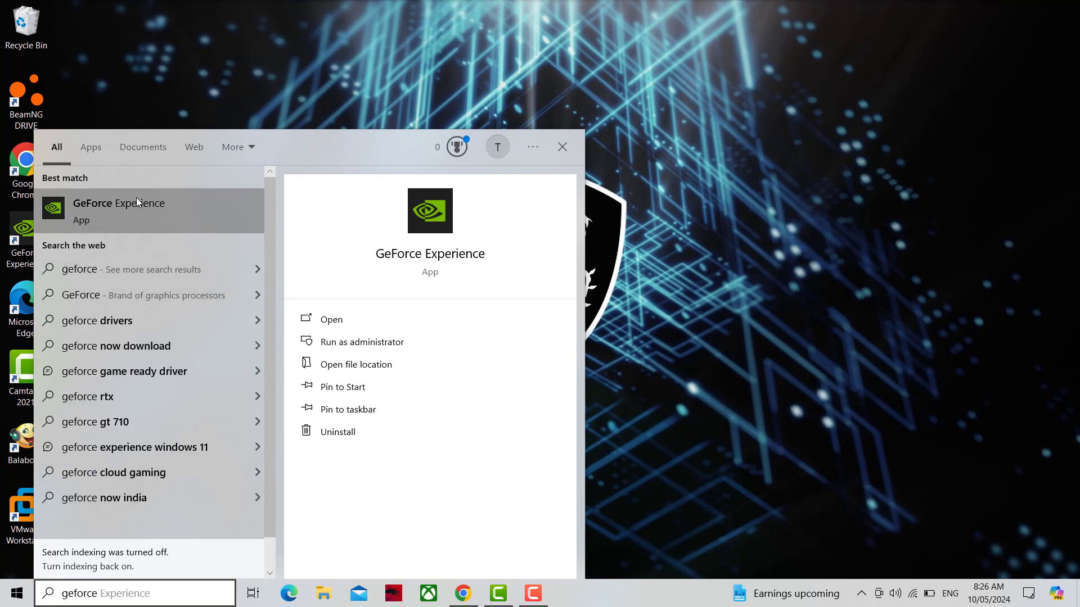
click(112, 204)
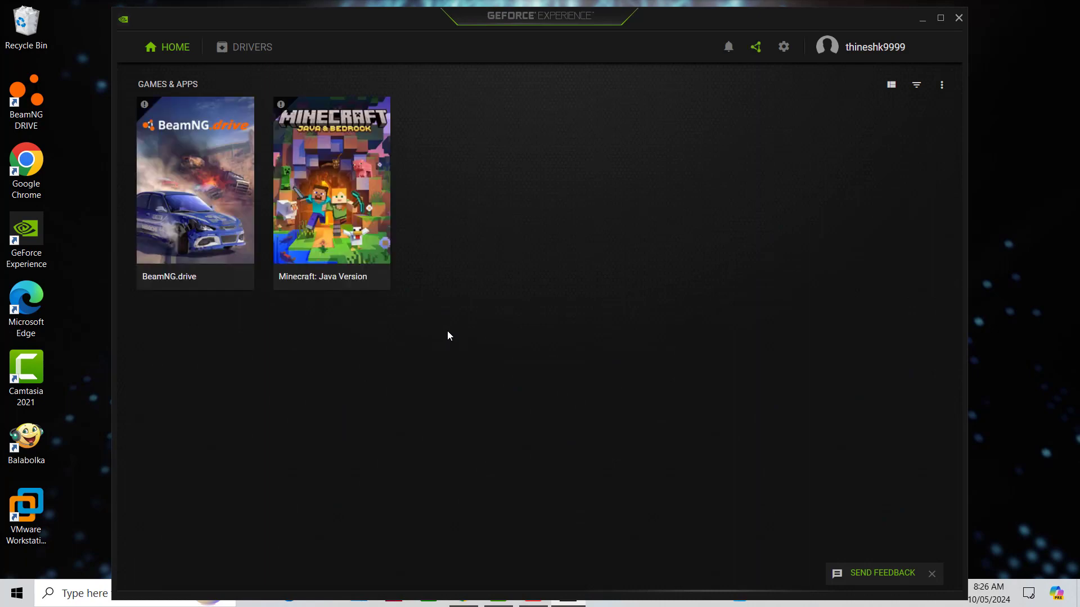
Step: Look over the available Game Ready Driver in GeForce Experience, check for driver updates, and close the app
click(248, 43)
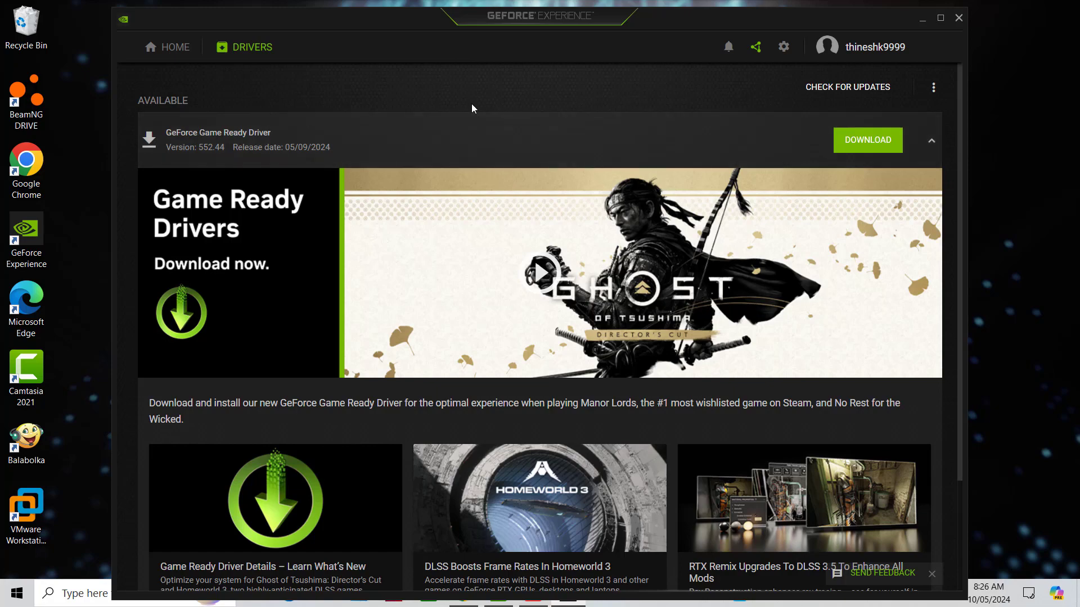
scroll(471, 104, down, 2)
scroll(471, 104, up, 2)
click(803, 86)
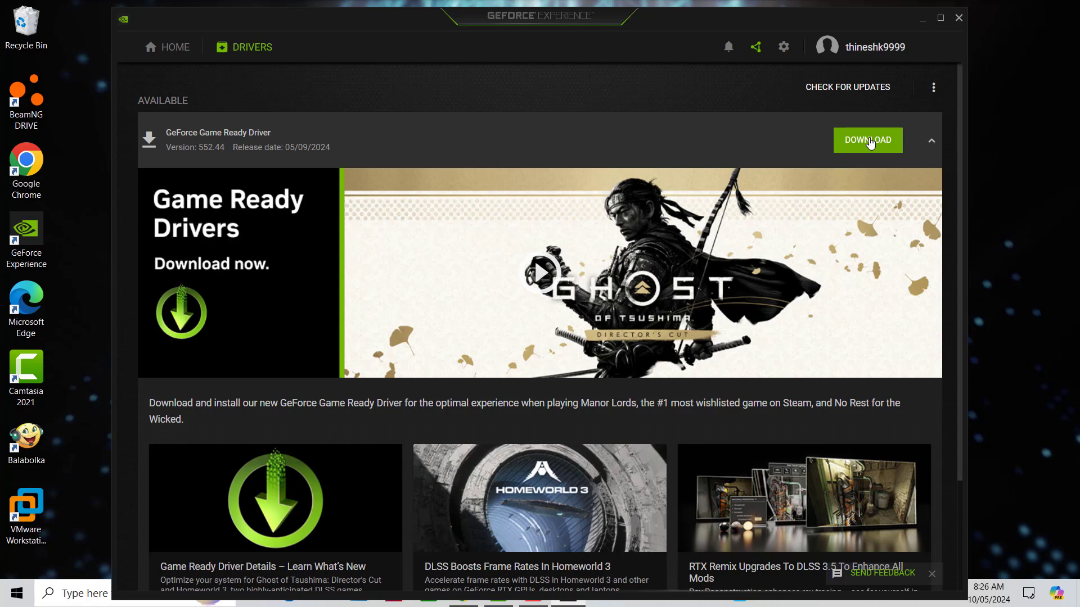
click(957, 18)
Step: Bring up the Windows power options for restarting the computer
click(18, 593)
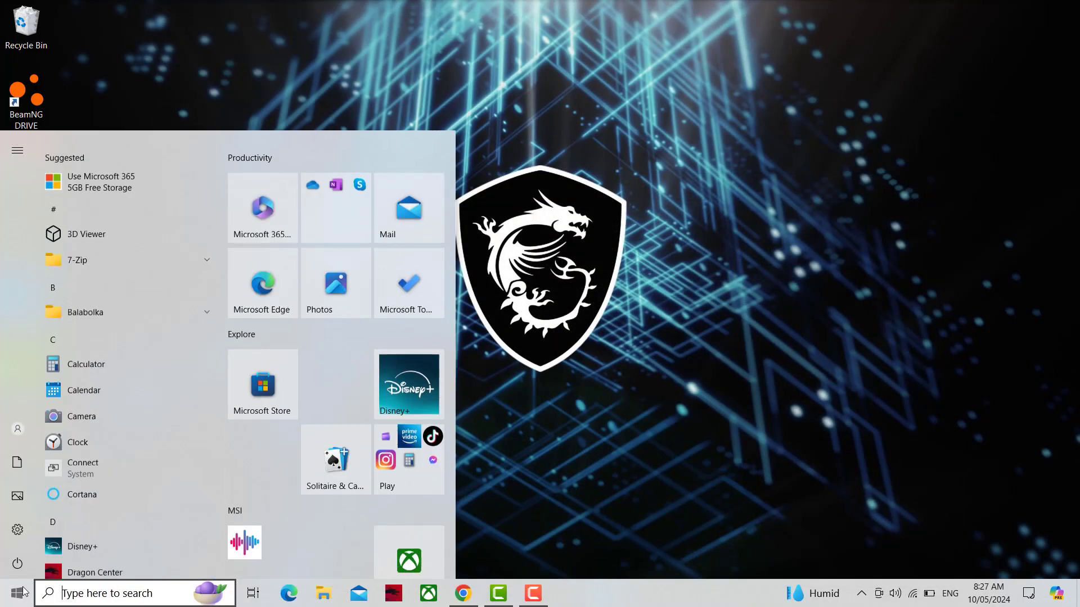
click(17, 563)
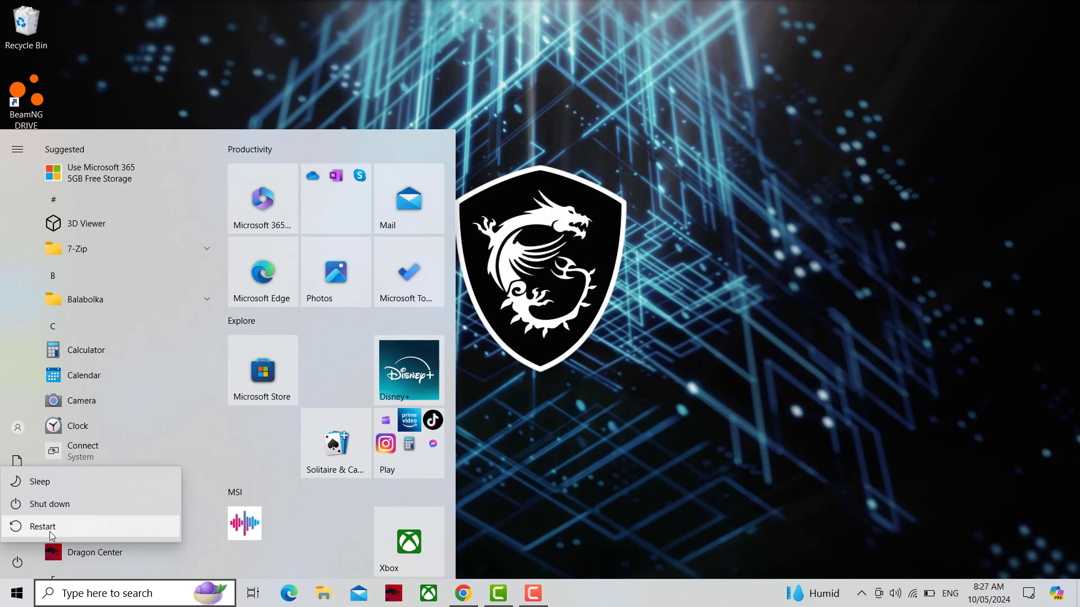